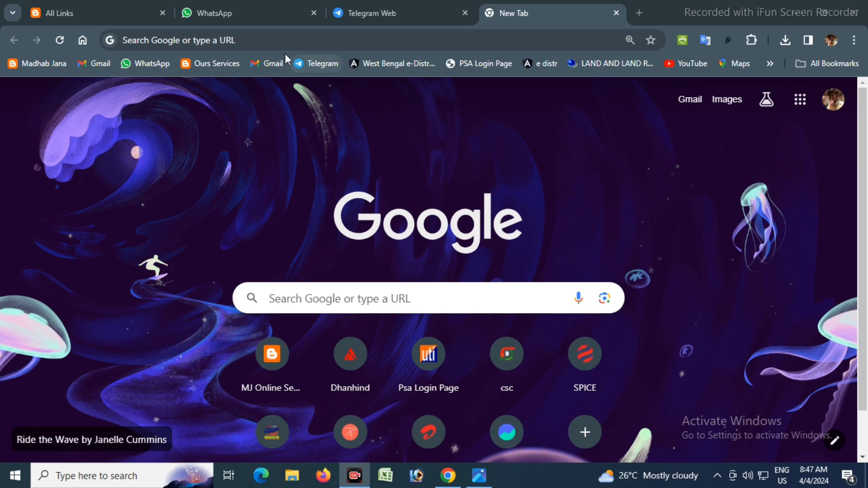
Search Google for "image background remover" and open the remove.bg site from the results
click(285, 42)
click(286, 68)
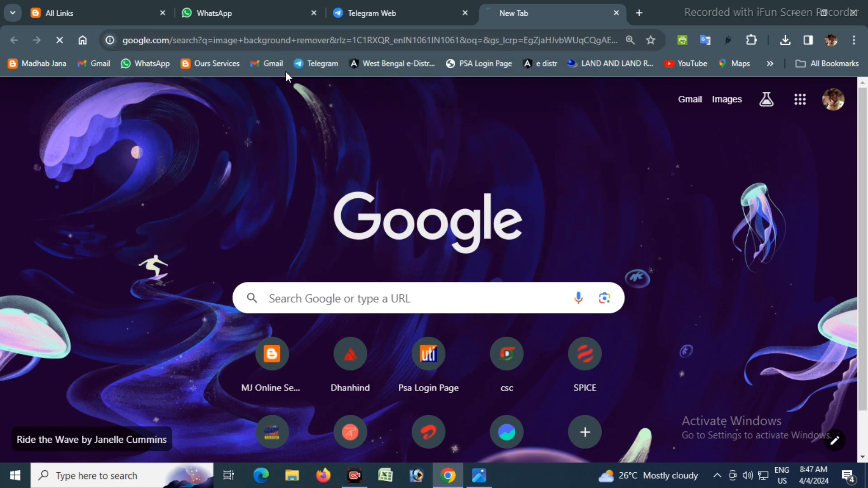
click(184, 267)
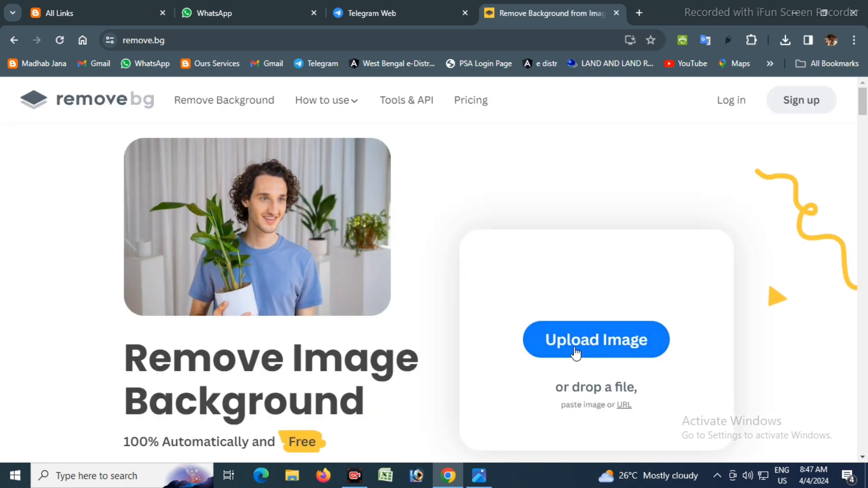
click(607, 347)
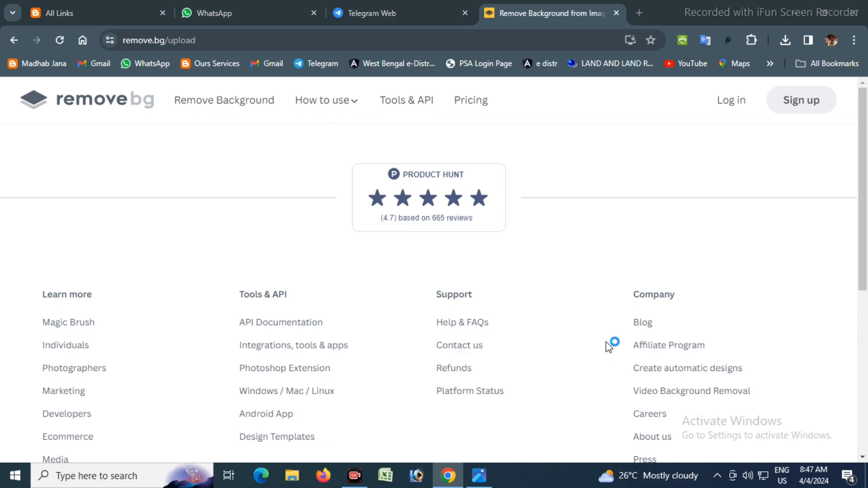
click(359, 128)
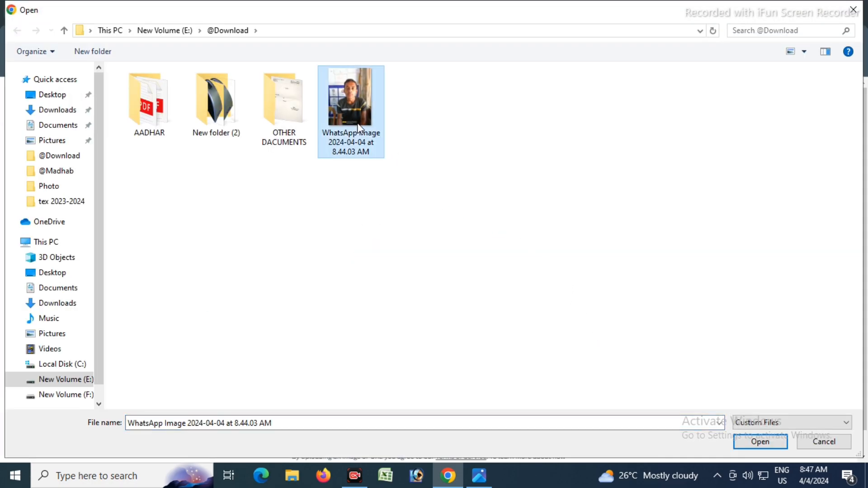
double_click(359, 128)
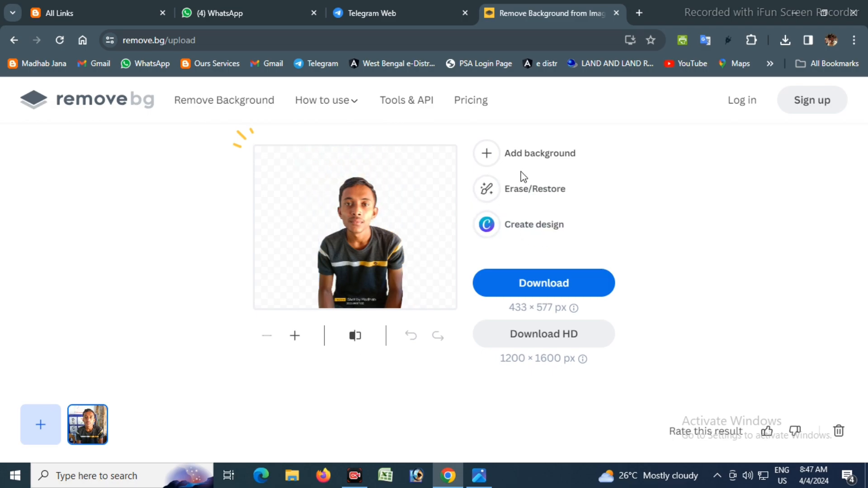
Add a solid bright blue color background behind the cut-out person and accept it
click(541, 155)
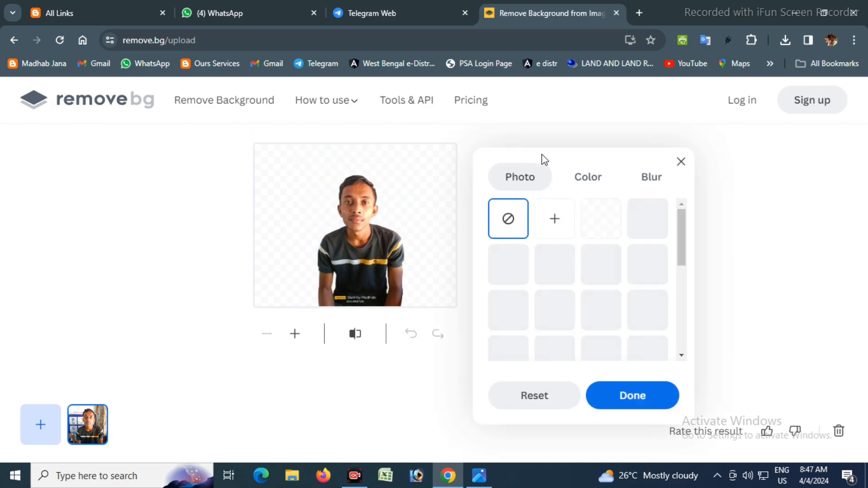
click(592, 180)
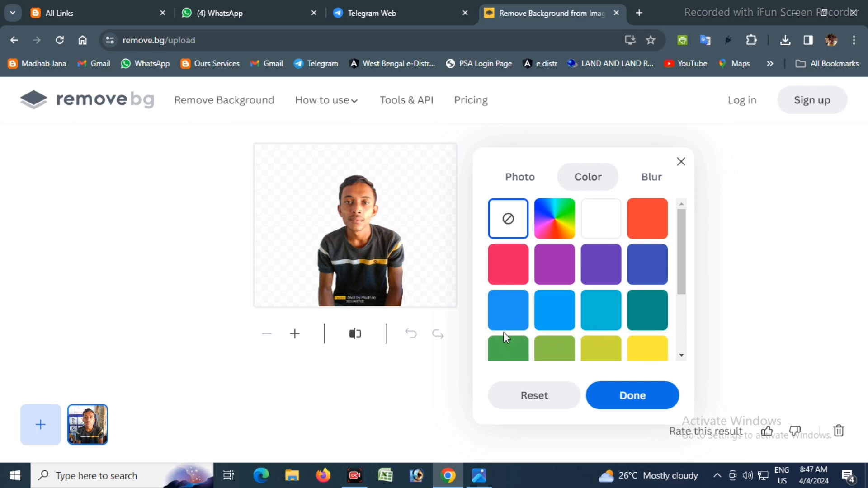
click(509, 318)
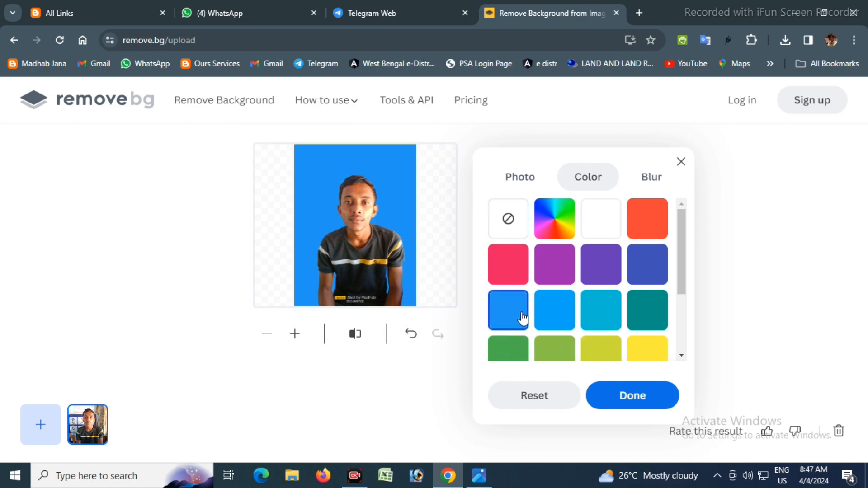
click(633, 395)
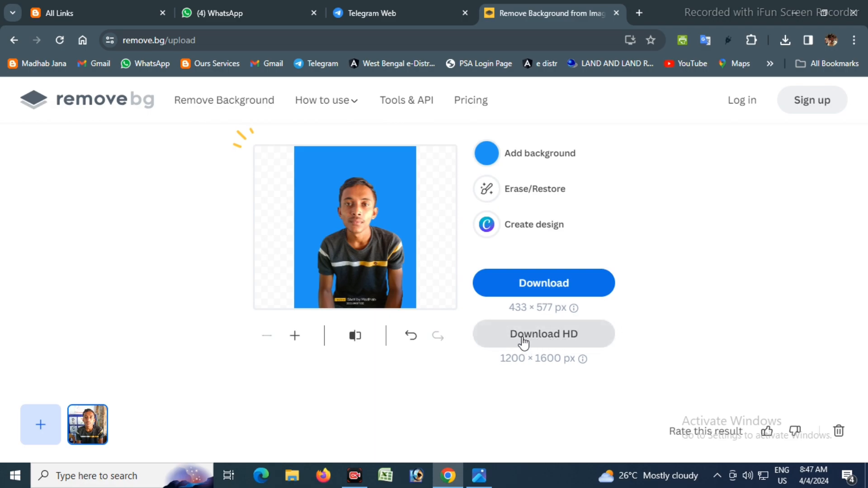
Open the HD download preview and copy the blue-background image shown there to the clipboard
click(560, 342)
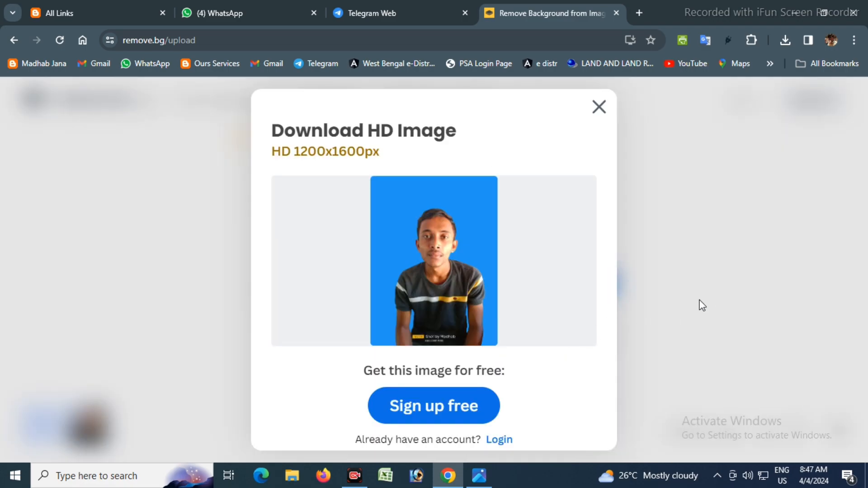
right_click(437, 244)
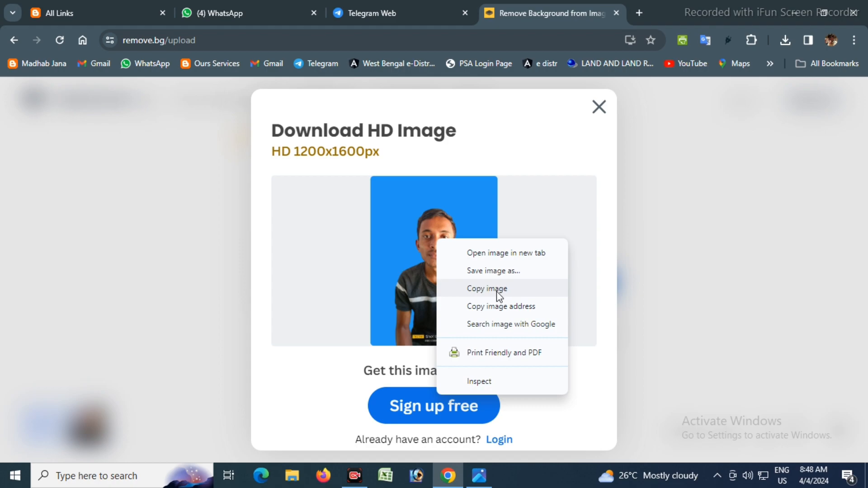
click(498, 292)
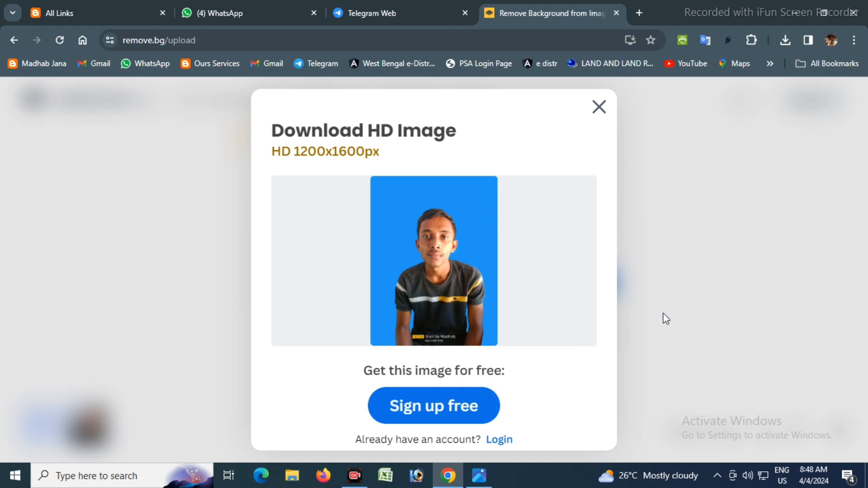
Switch to Adobe Photoshop, create a white 433 × 577 pixel RGB document at 72 pixels/inch, and paste the copied photo into it
click(416, 477)
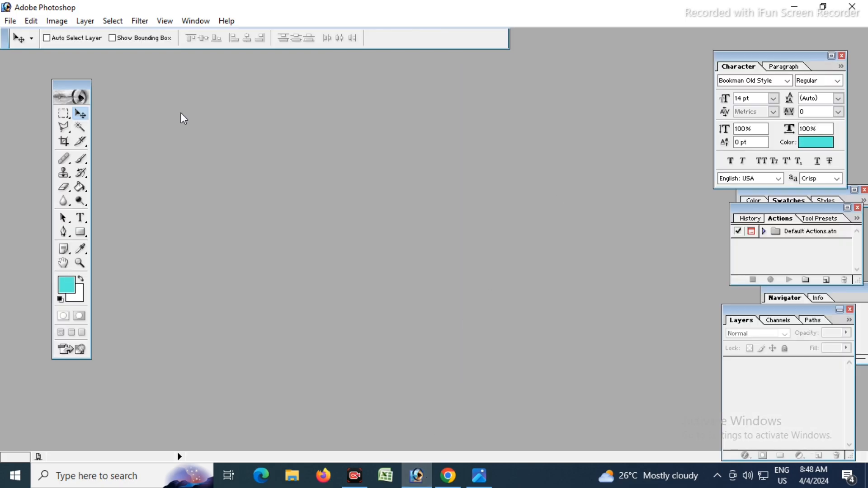
click(11, 21)
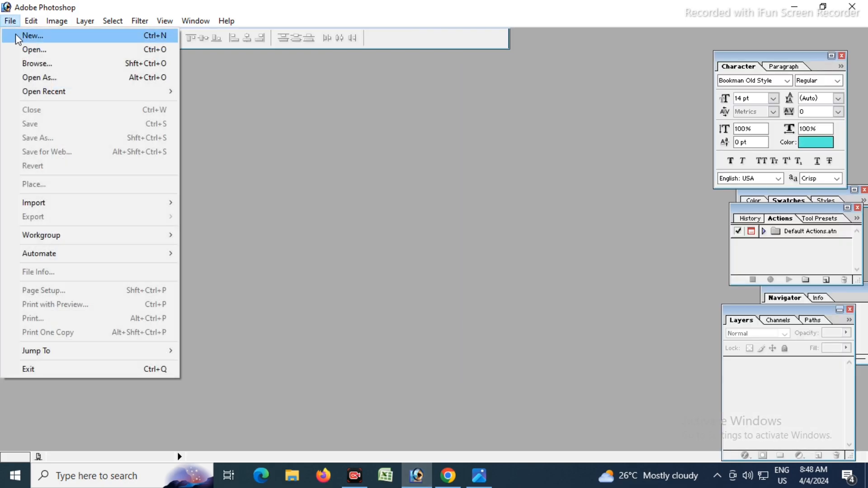
click(27, 35)
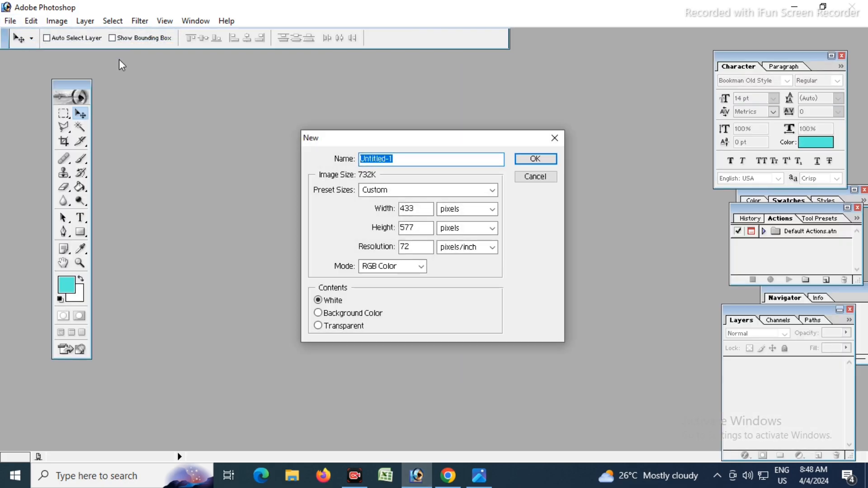
click(549, 161)
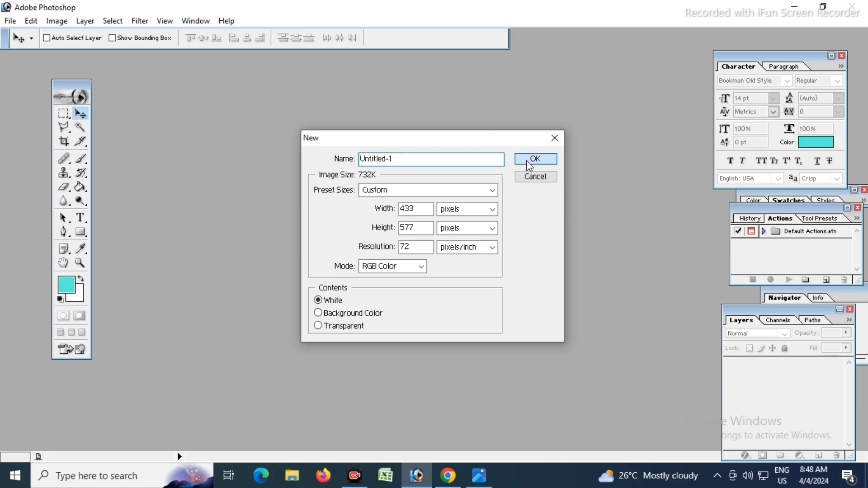
drag(75, 70, 337, 78)
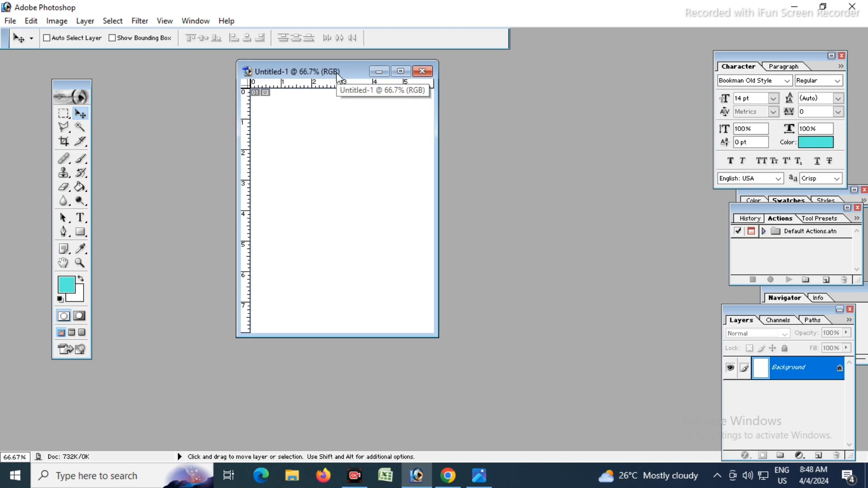
key(ctrl+v)
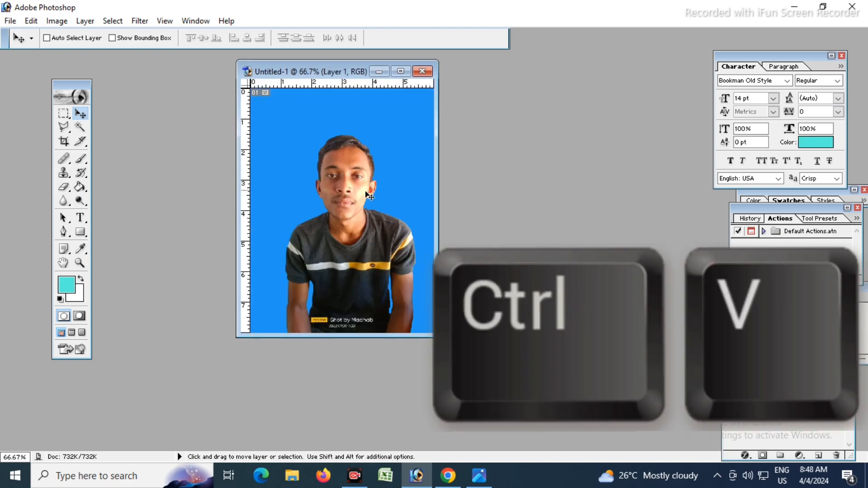
Crop the photo to 1.1 in × 1.3 in at 299 pixels/inch, framing the head, shoulders and striped upper chest
click(64, 142)
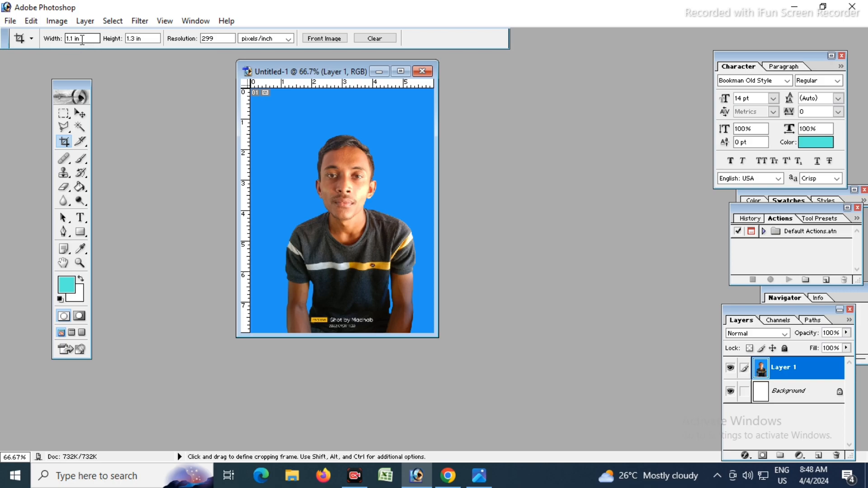
click(132, 40)
click(214, 40)
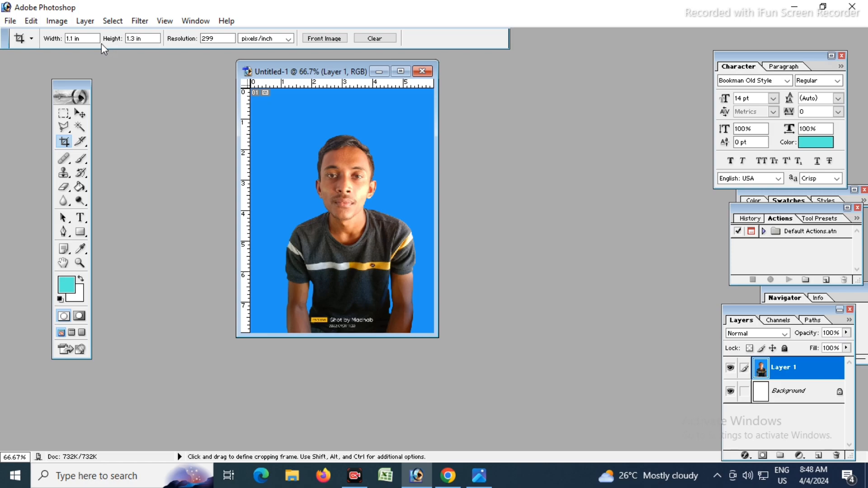
click(271, 43)
click(272, 50)
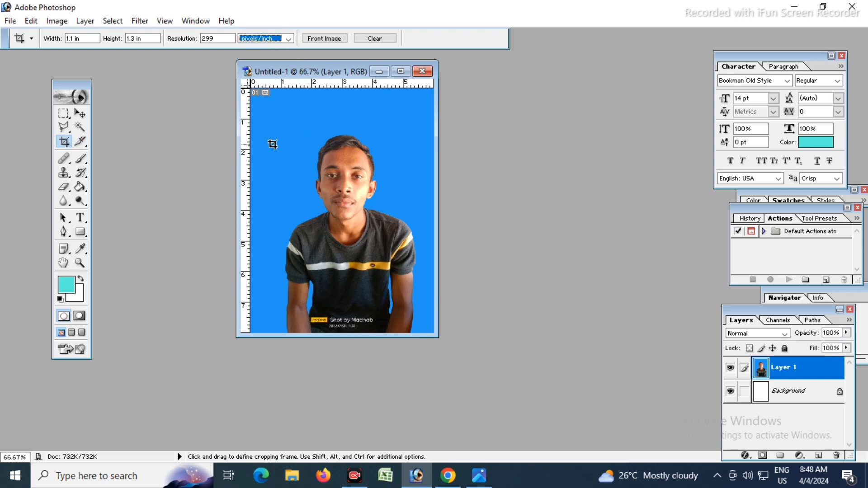
drag(282, 134, 432, 260)
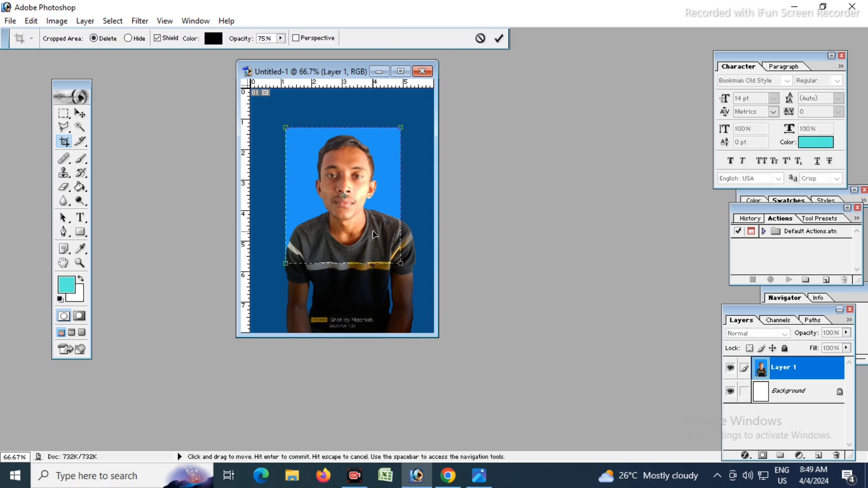
drag(400, 263, 413, 280)
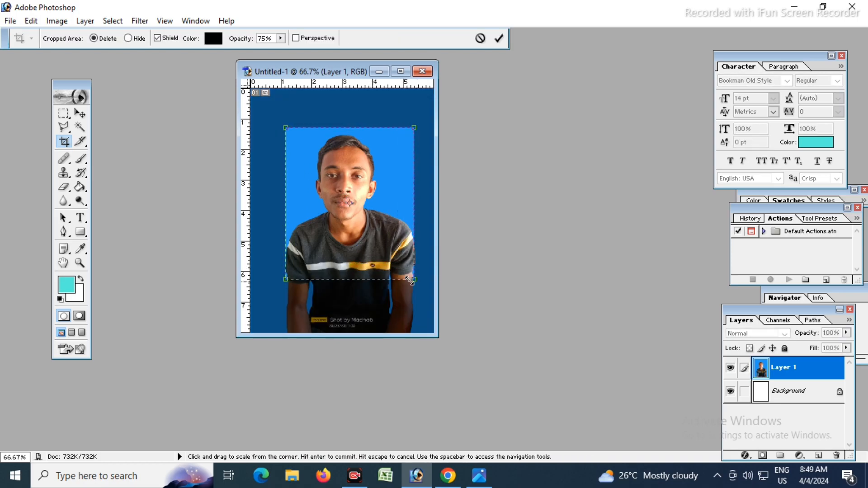
click(498, 38)
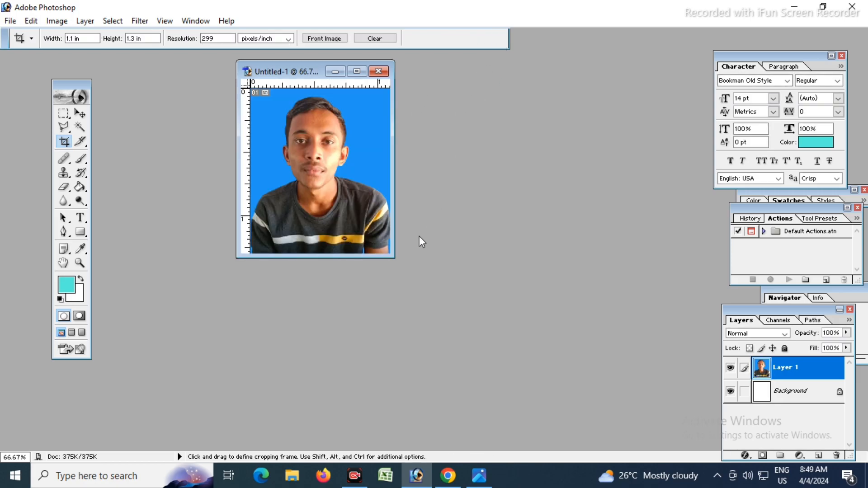
Brighten the cropped photo with Curves, raising the middle of the RGB curve to about input 109, output 136
drag(394, 258, 427, 303)
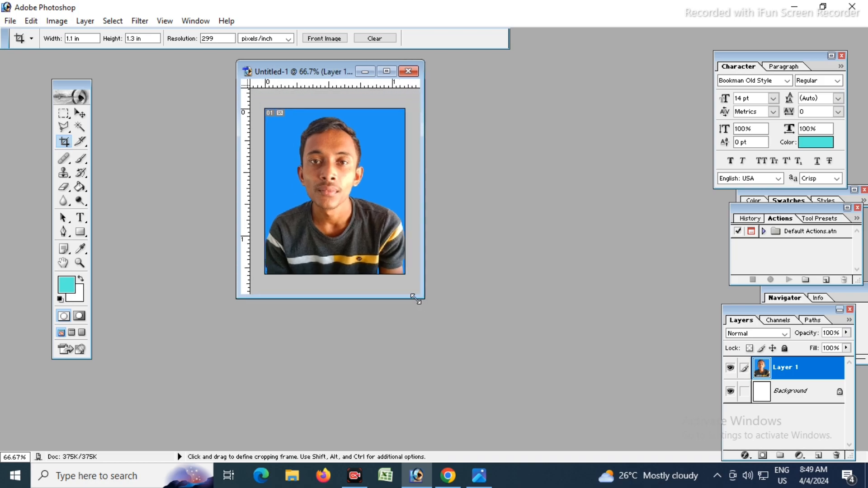
key(ctrl+m)
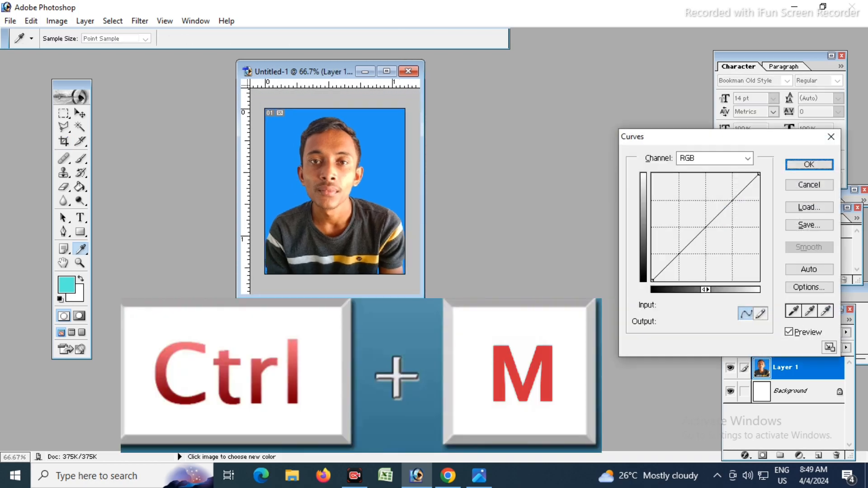
click(703, 228)
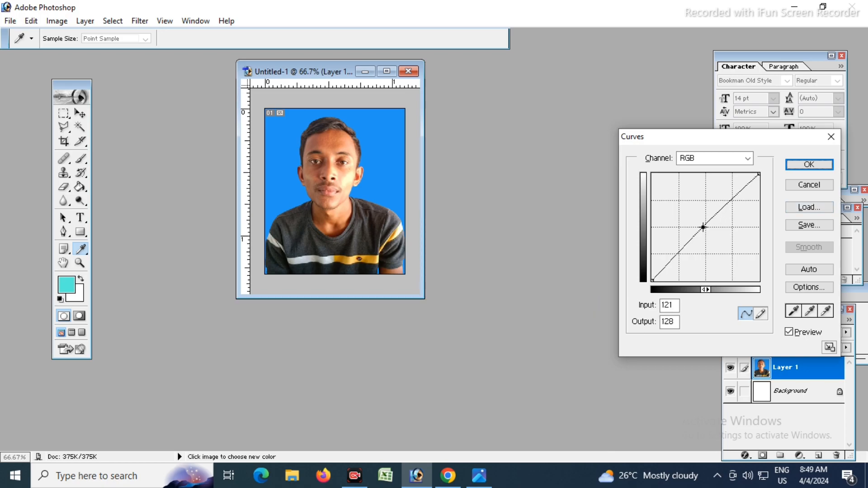
drag(703, 227, 699, 224)
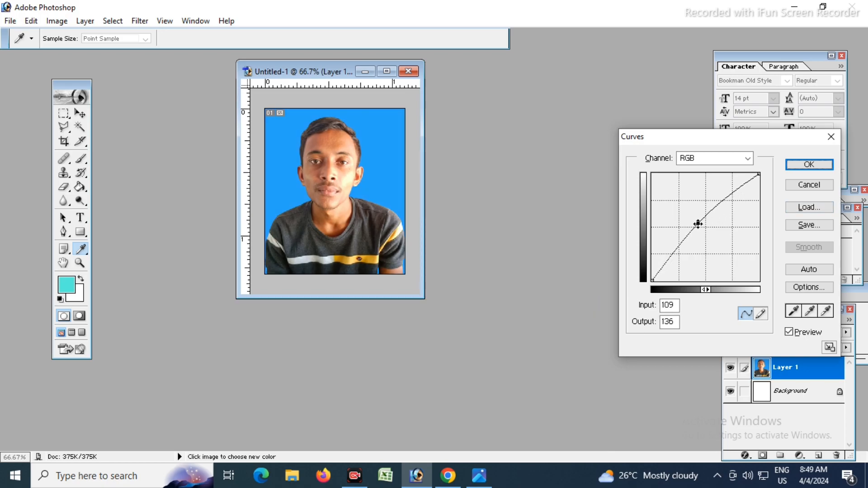
click(809, 165)
key(c)
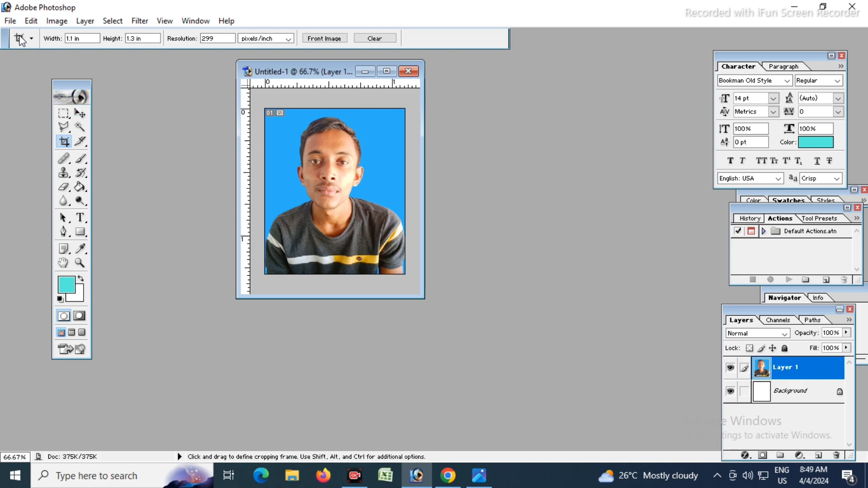
Create a white A4 RGB document at 300 pixels/inch and place its window beside the cropped photo
click(10, 21)
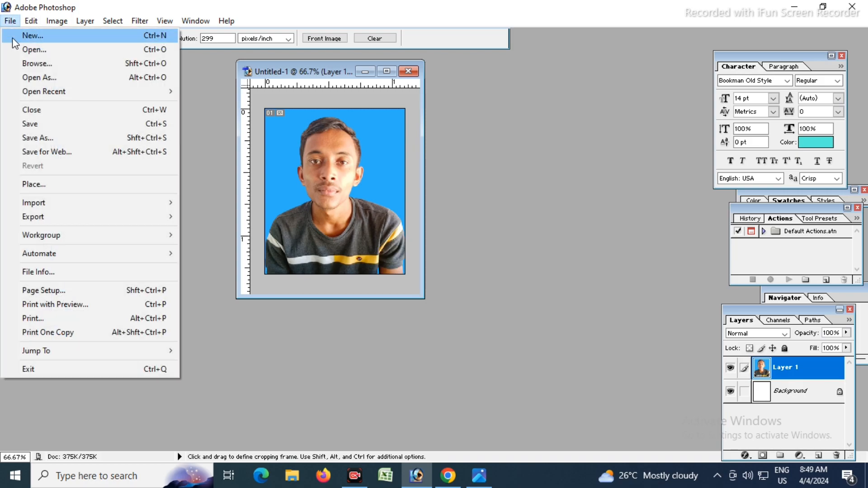
click(32, 37)
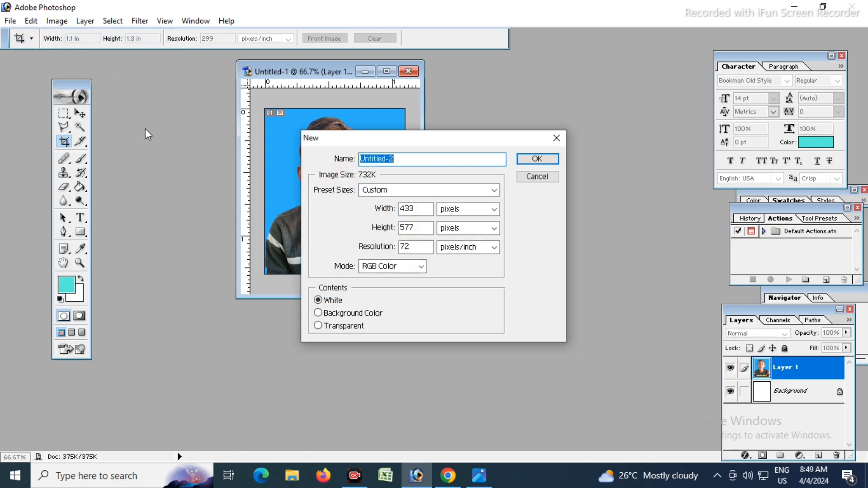
click(404, 194)
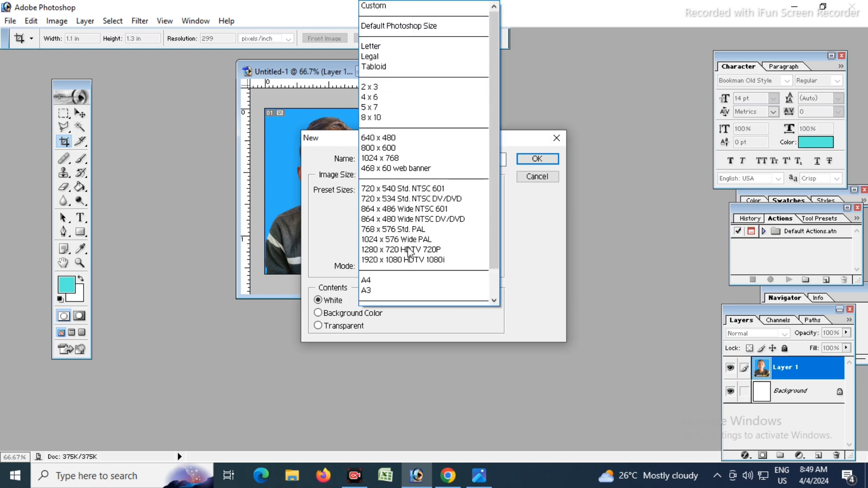
click(384, 284)
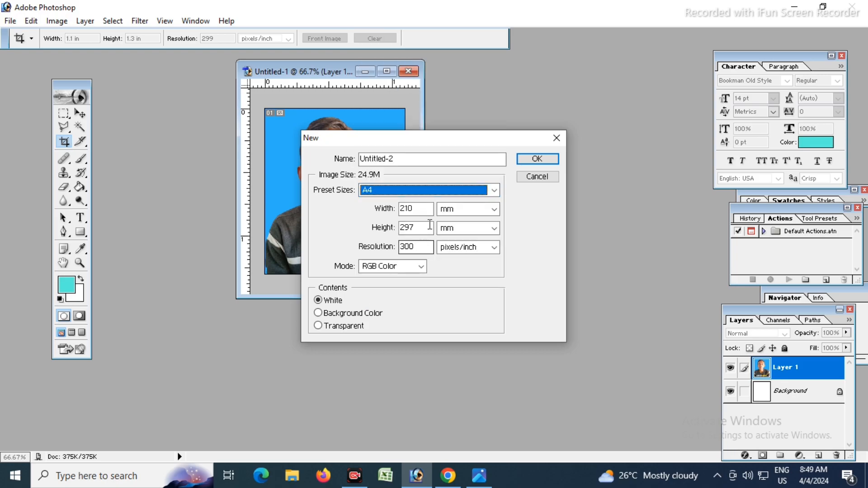
click(535, 167)
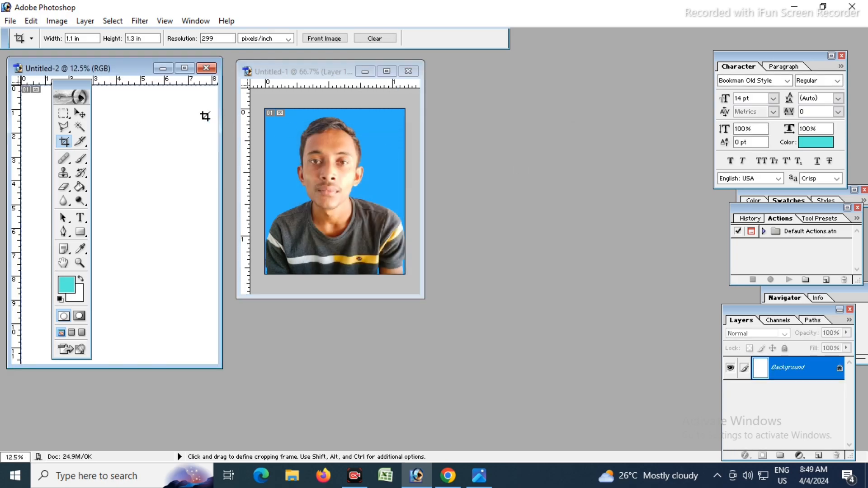
drag(107, 72, 558, 74)
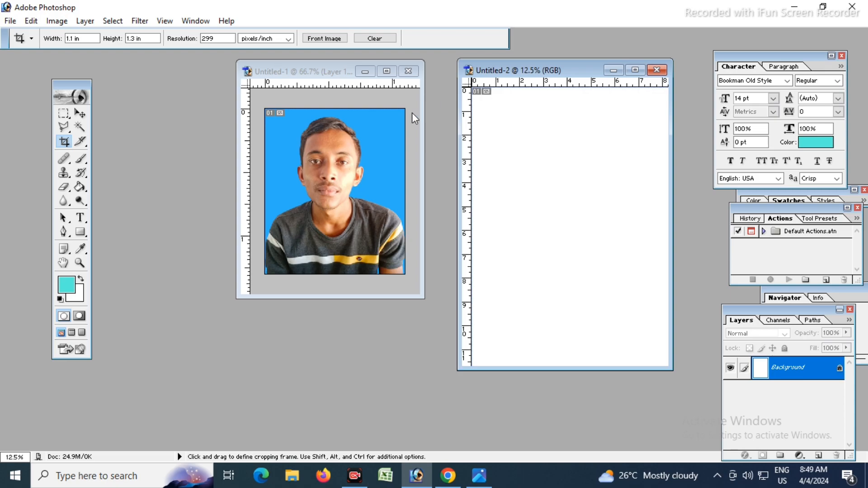
Copy the cropped photo into the blank A4 document with the Move tool, placing it in the upper half of the page
click(81, 116)
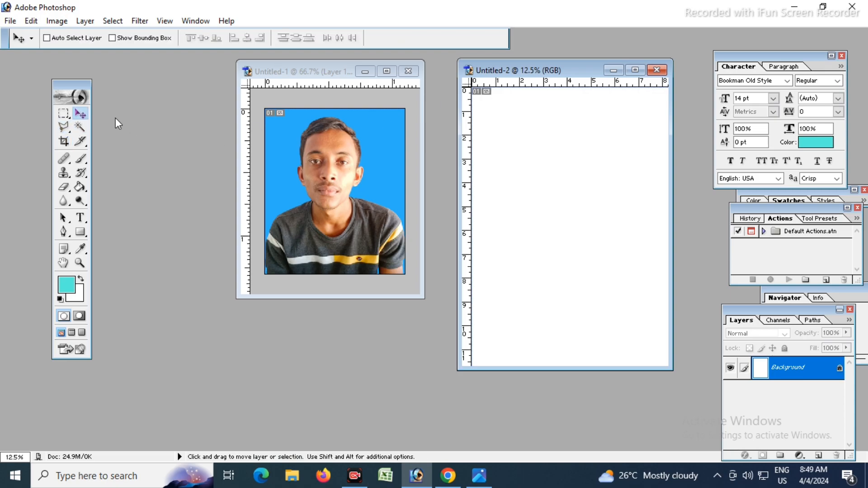
click(325, 193)
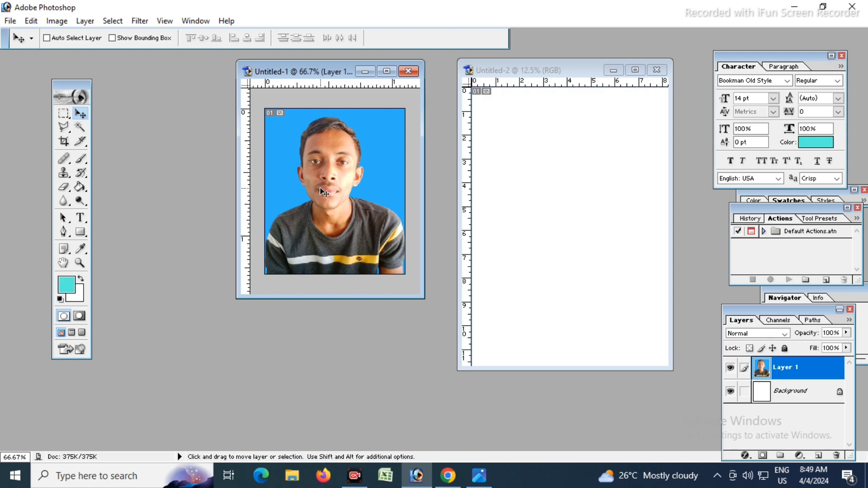
drag(325, 193, 532, 190)
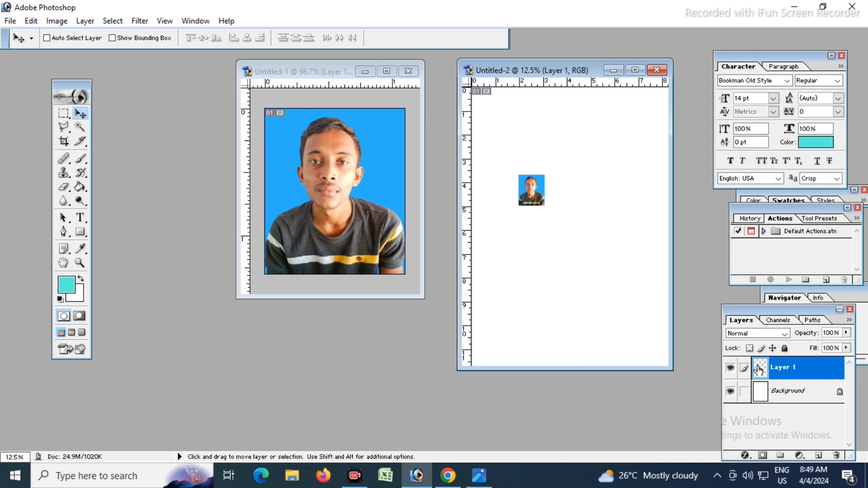
Add a black (000000) outside Stroke layer style to the photo on the A4 page
double_click(760, 370)
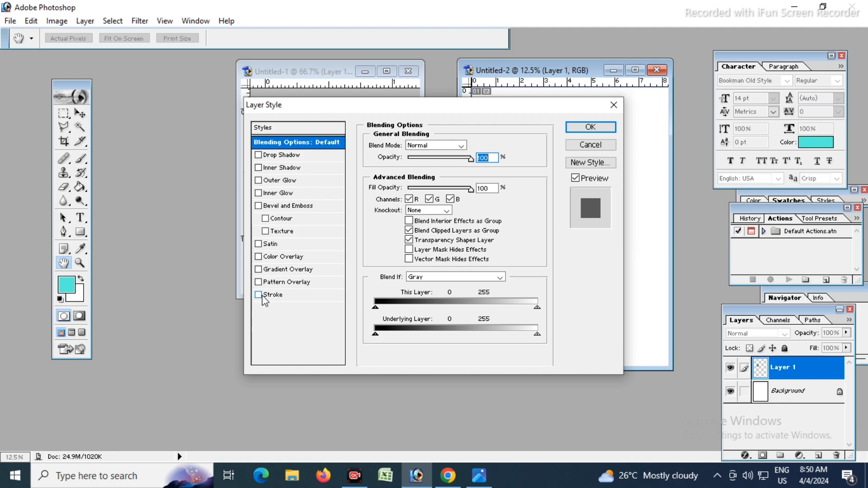
click(263, 299)
click(274, 299)
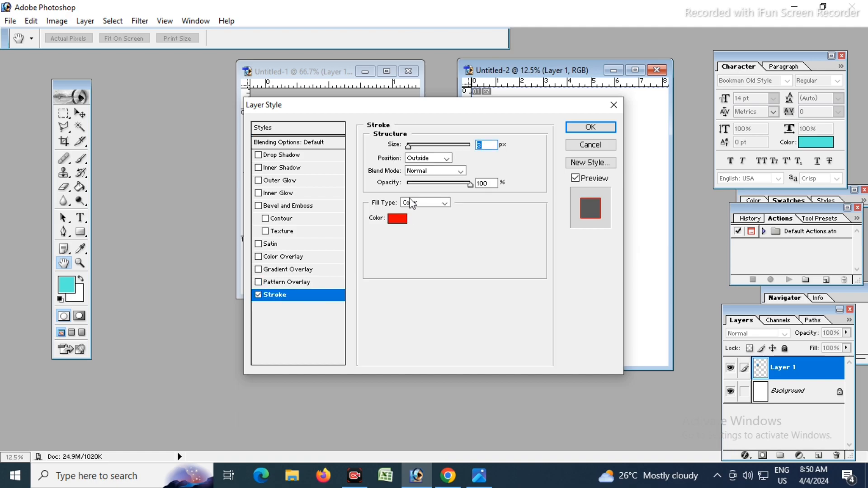
click(393, 219)
drag(302, 269, 308, 273)
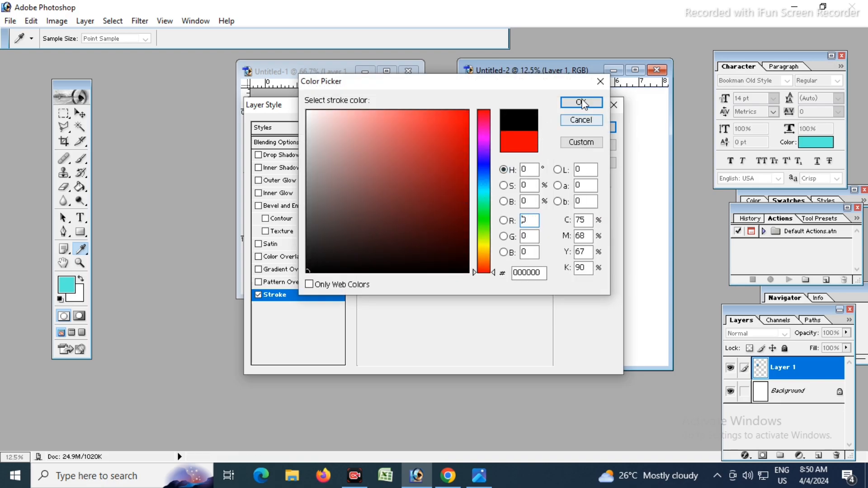
click(581, 103)
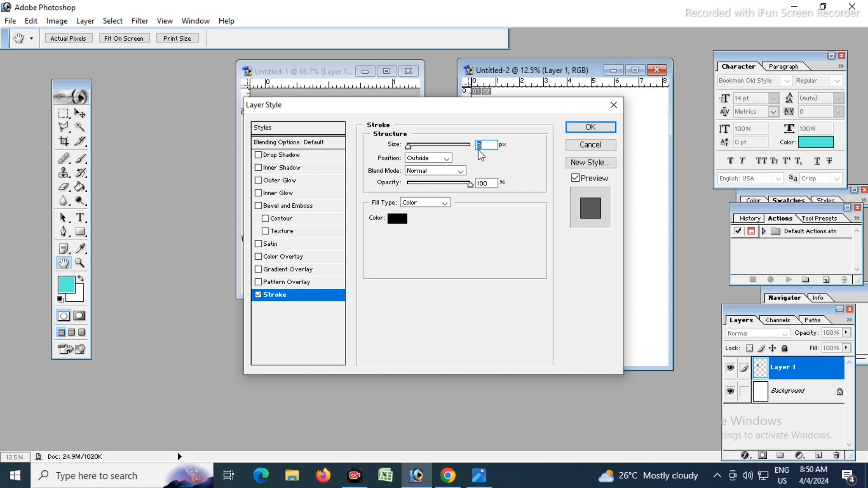
click(591, 127)
Move the outlined photo to the upper-left corner of the A4 page, leaving a narrow margin around it
key(v)
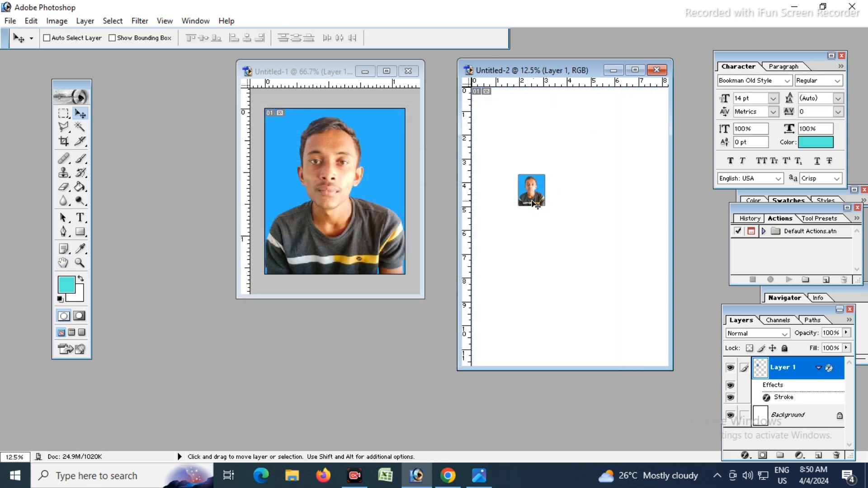
drag(532, 191, 492, 111)
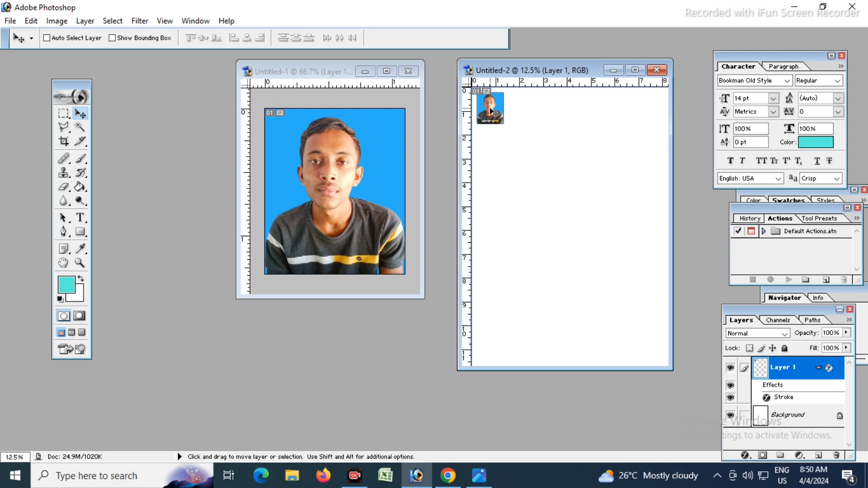
key(Up)
key(Up)
key(Up)
Duplicate the photo to the right of the first one, aligned with its top edge and separated by a small gap
key(alt)
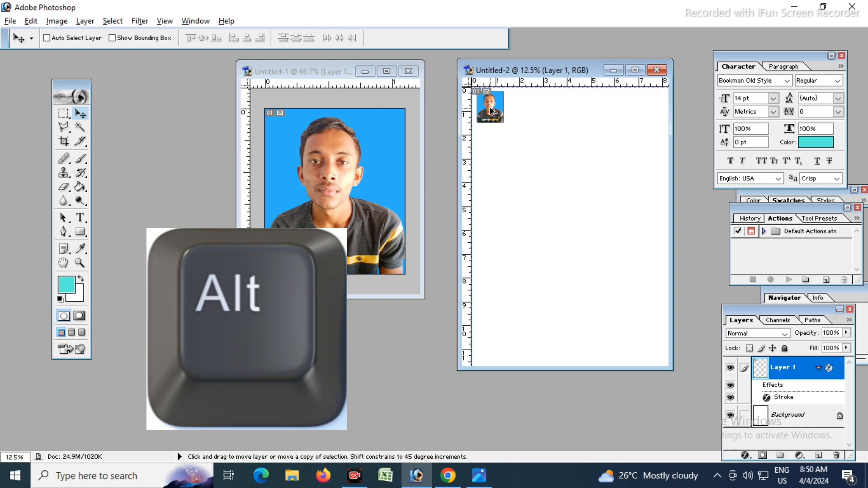
drag(491, 111, 521, 114)
key(Right)
key(Right)
key(Right)
key(Up)
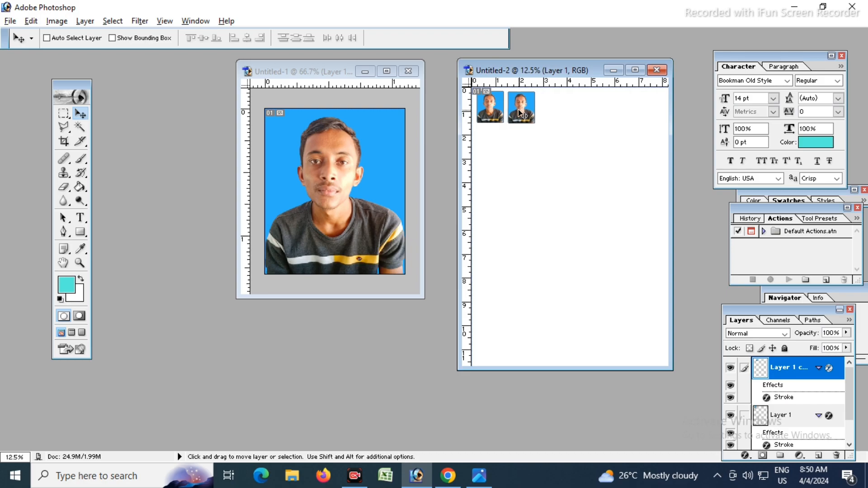
key(Up)
key(Up)
key(Down)
key(Down)
Add a third copy of the photo to the right of the second, level with the row and evenly spaced
key(alt)
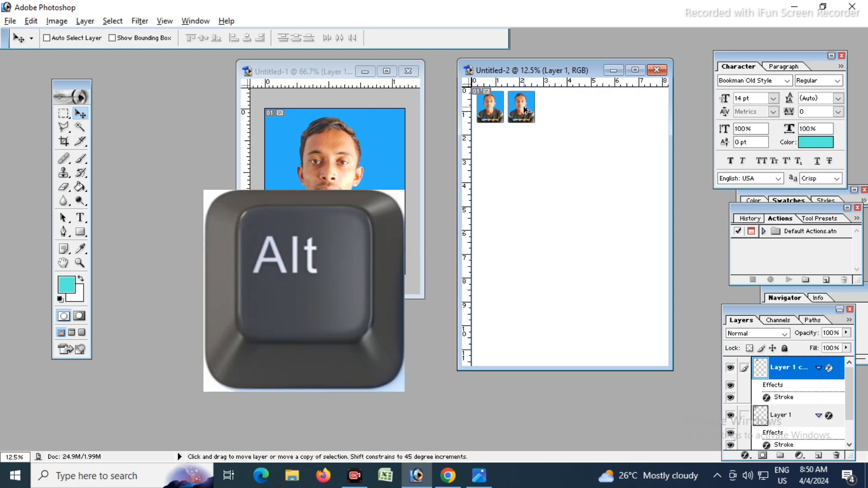
drag(526, 110, 557, 112)
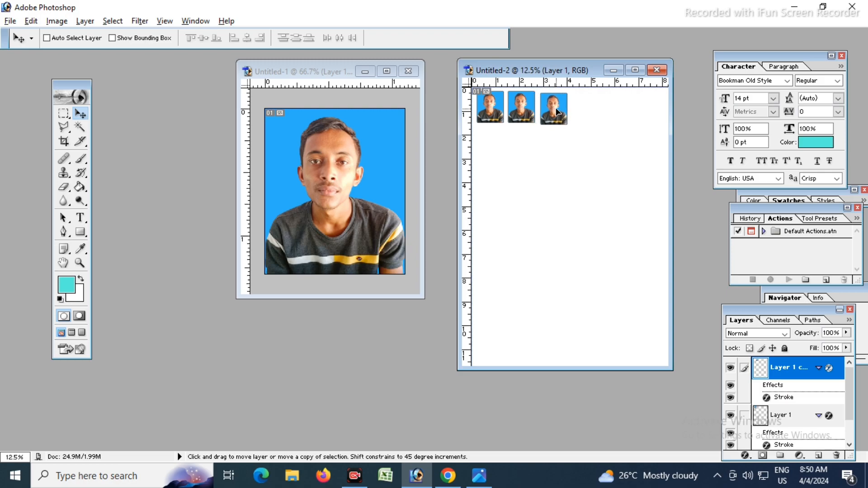
key(Up)
key(Left)
key(Left)
key(Left)
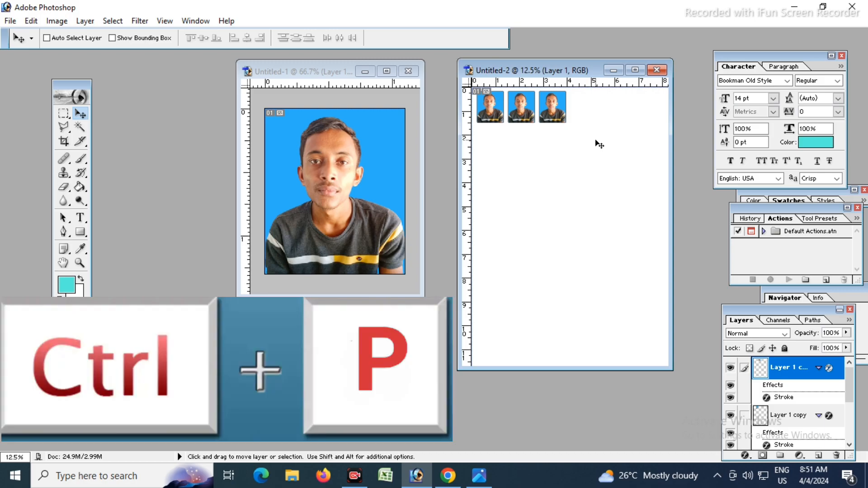
Start printing the A4 sheet, accept the clipping at the page edges, and choose the HP Ink Tank 310 series printer
key(ctrl+p)
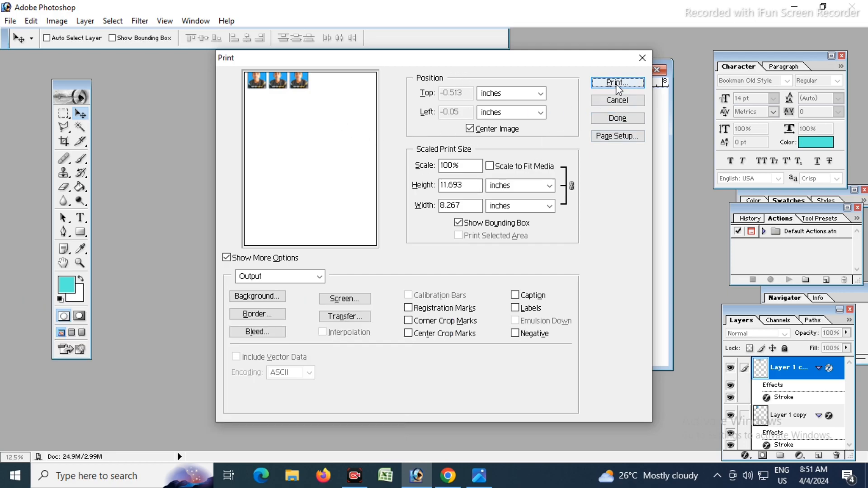
click(617, 82)
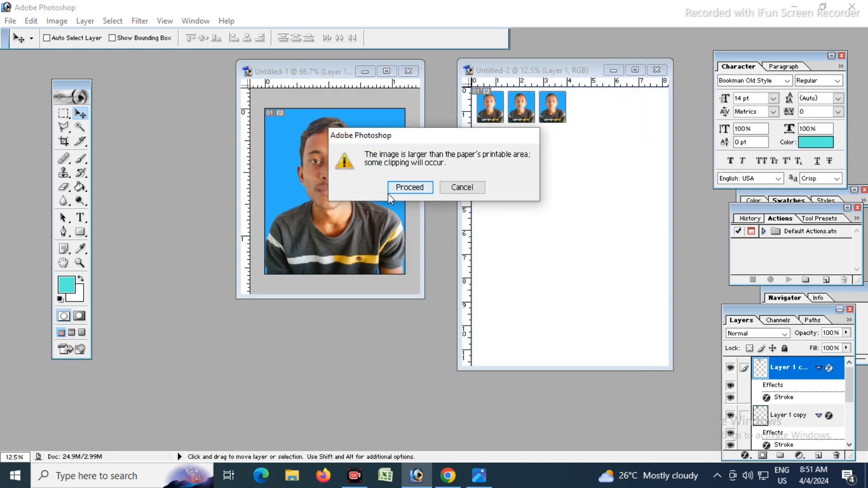
click(410, 189)
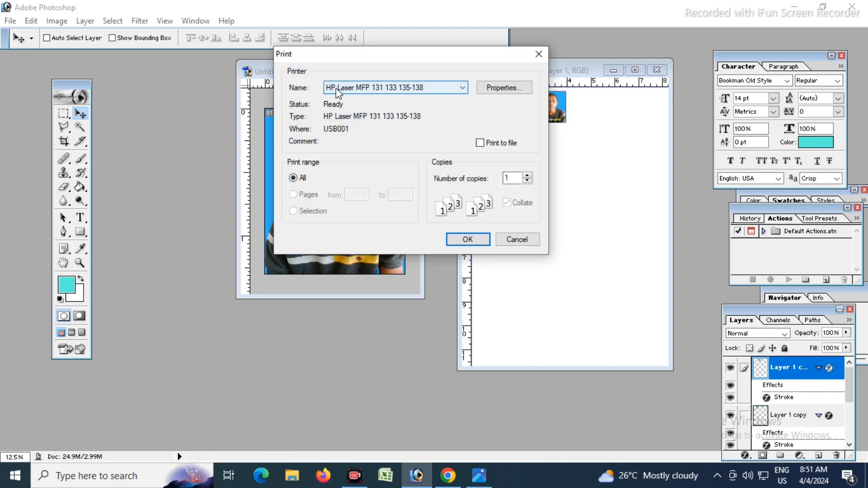
click(364, 90)
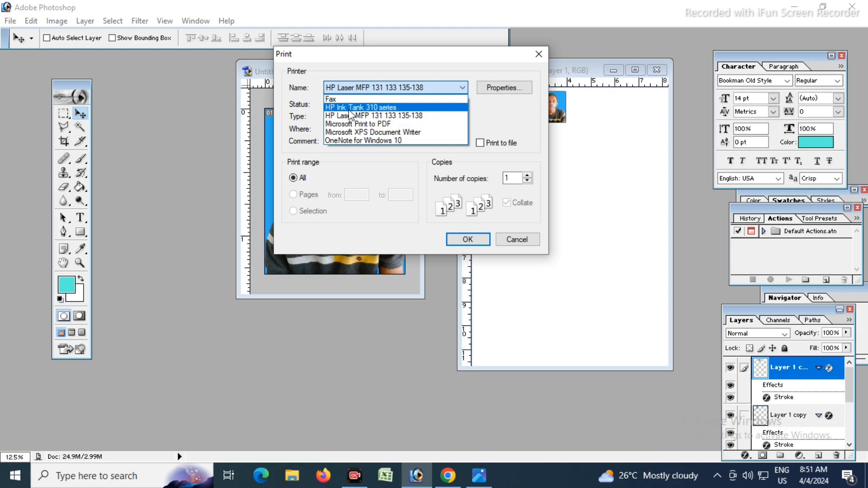
click(379, 109)
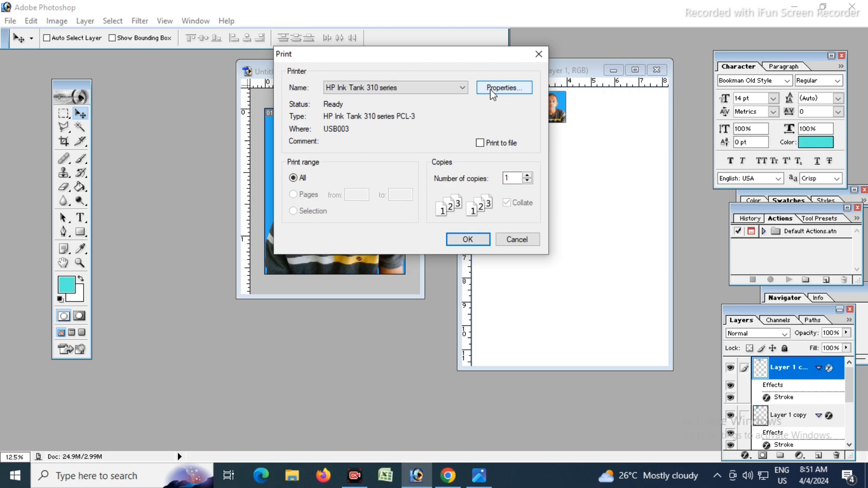
Set the printer's paper size to A4 and paper type to Other Glossy Inkjet Papers, and print one copy of the sheet
click(515, 88)
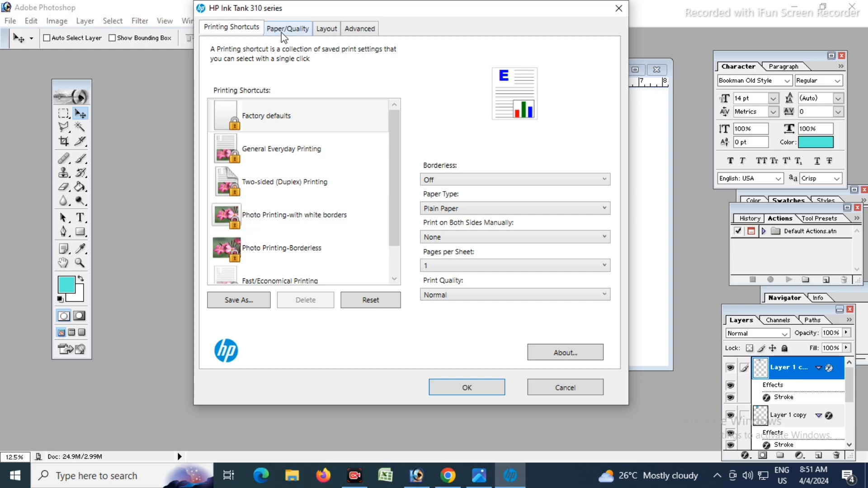
click(293, 32)
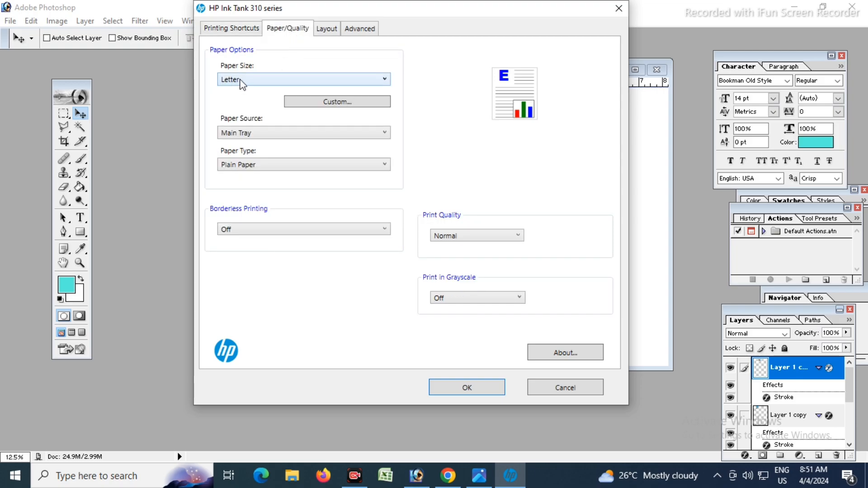
click(242, 84)
click(248, 138)
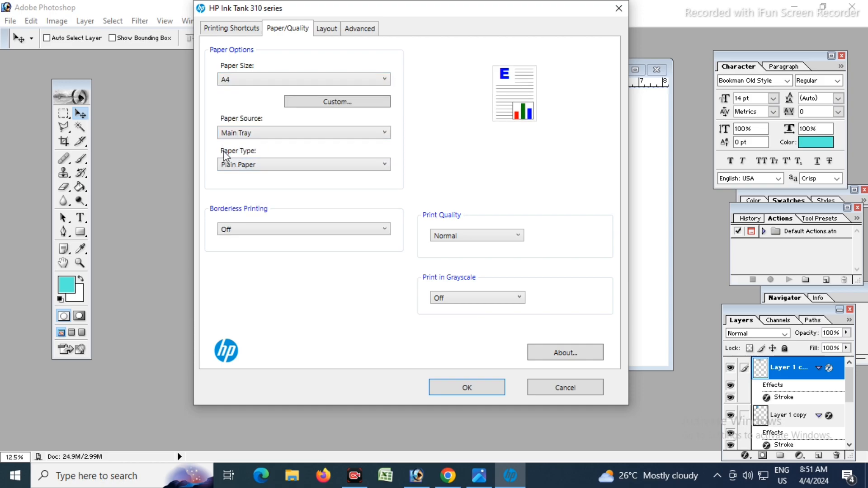
click(274, 166)
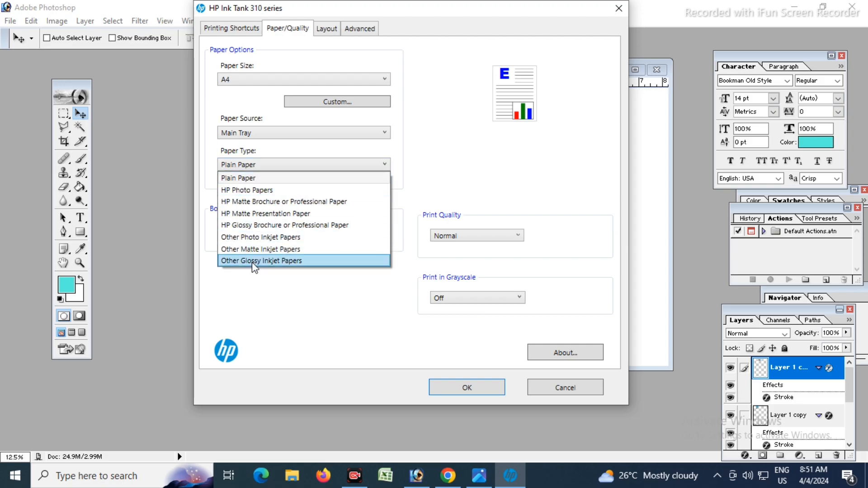
click(267, 262)
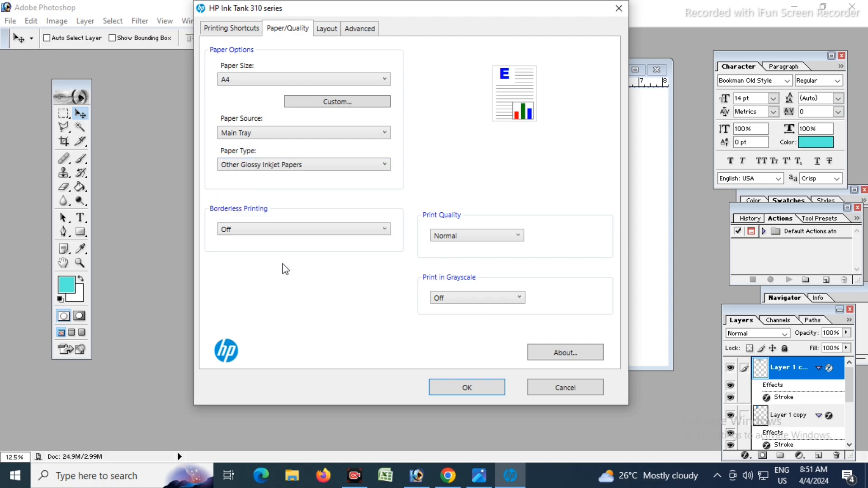
click(486, 392)
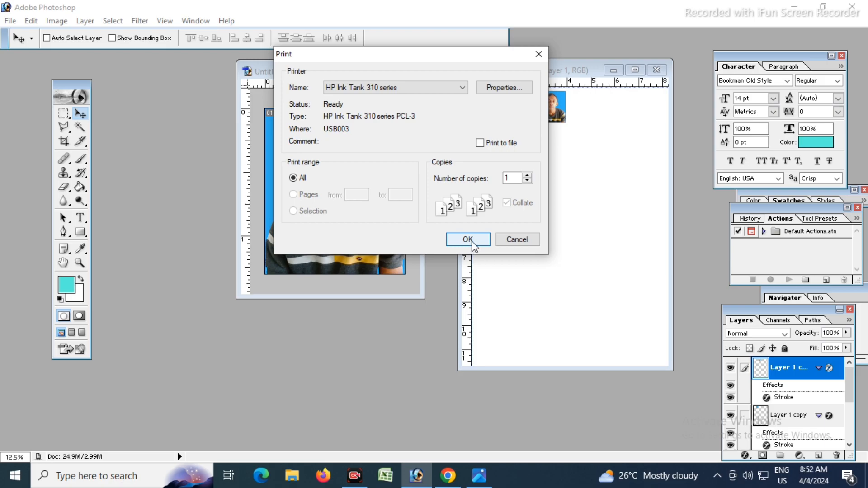
click(471, 240)
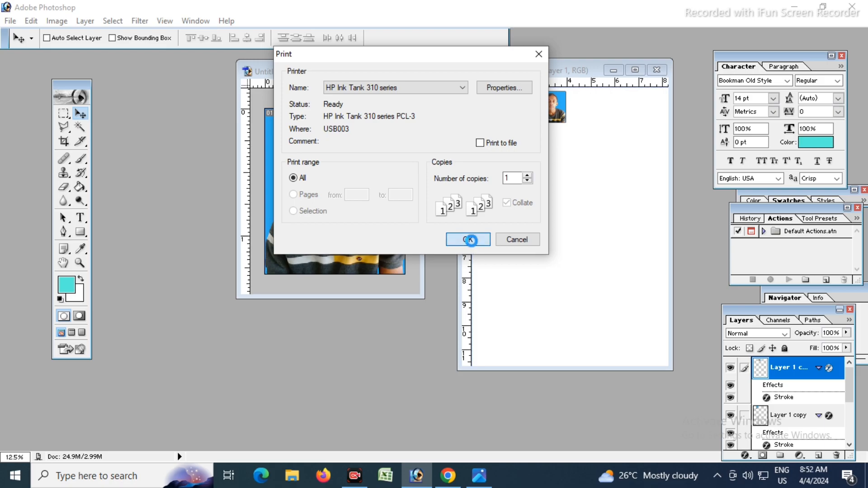